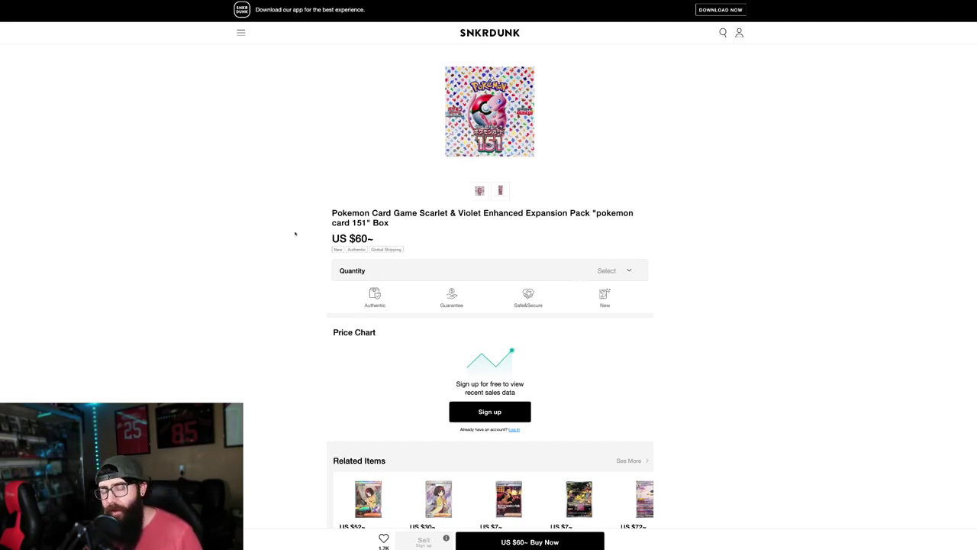
# Check the asking price of the "pokemon card 151" Box on its product page.
pyautogui.scroll(-1, 322, 235)
pyautogui.moveTo(349, 196); pyautogui.dragTo(373, 197)
pyautogui.click(479, 204)
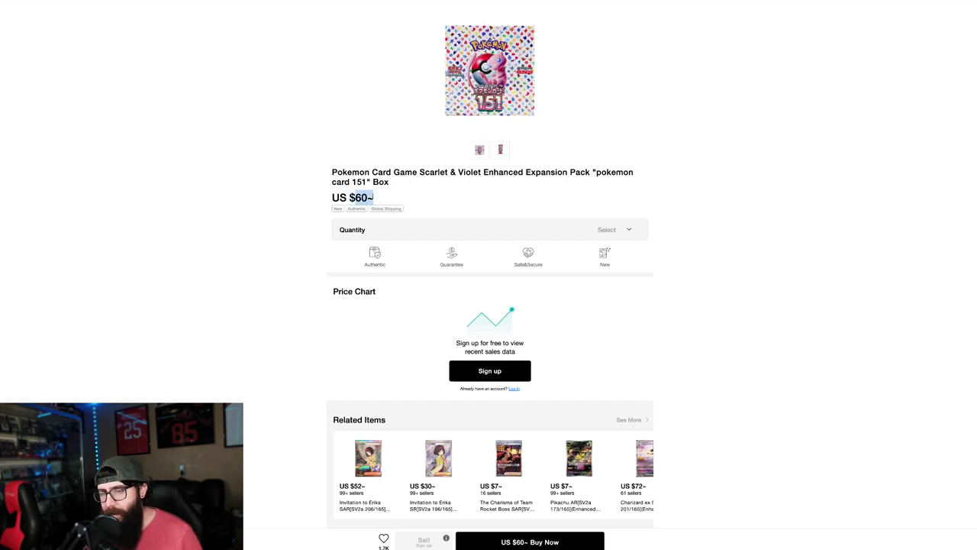
pyautogui.click(435, 187)
pyautogui.scroll(1, 432, 190)
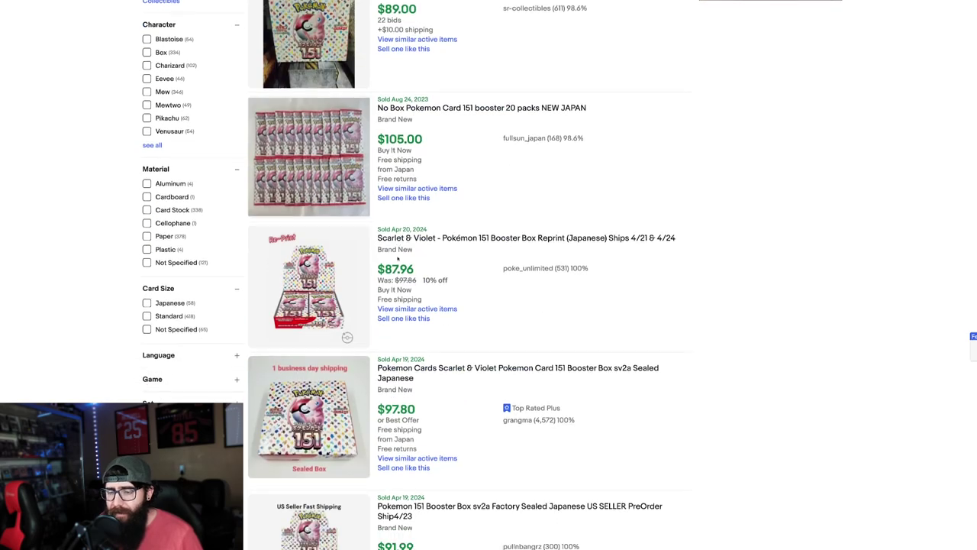
# Review the eBay sold listings for sealed Japanese Pokemon 151 booster boxes and compare their sale prices.
pyautogui.scroll(-7, 397, 260)
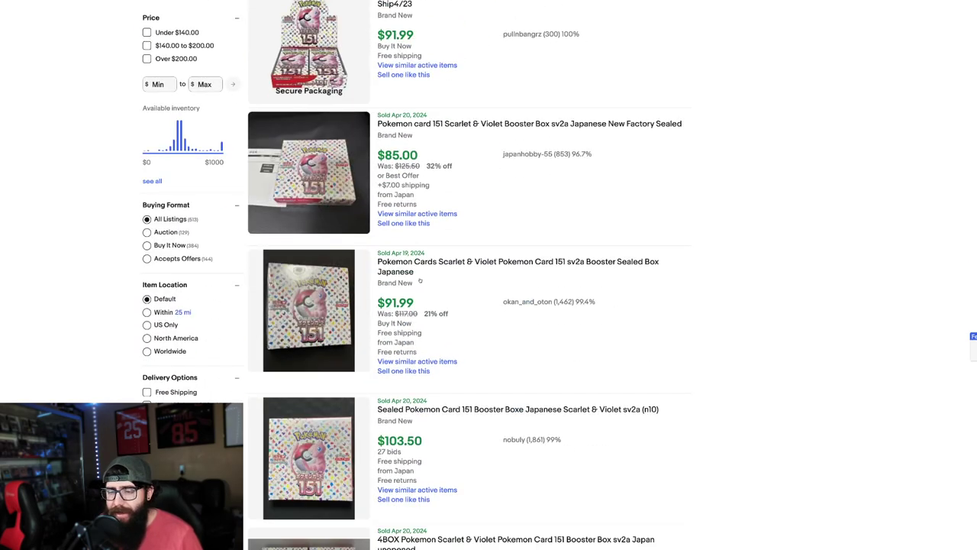
pyautogui.scroll(-1, 420, 281)
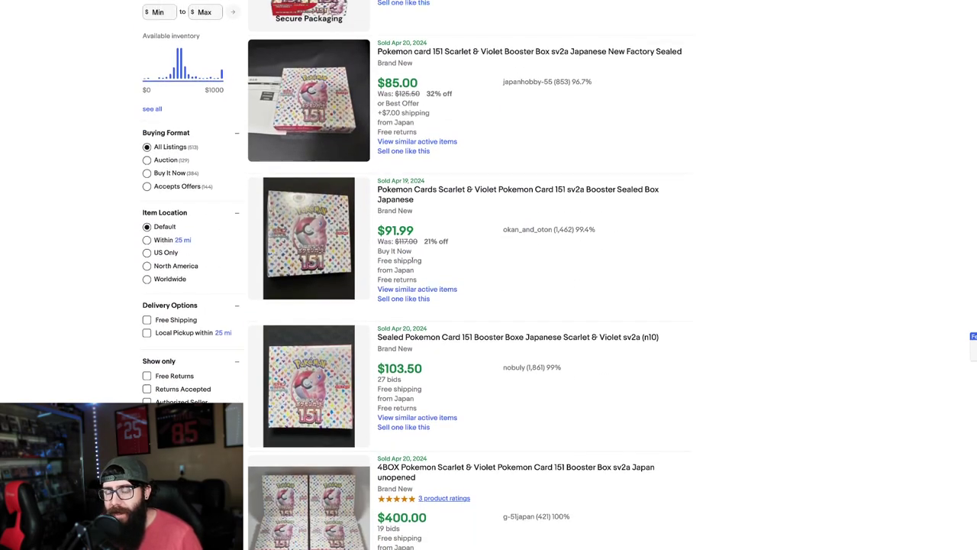
pyautogui.scroll(2, 418, 281)
pyautogui.scroll(-1, 417, 281)
pyautogui.scroll(-1, 418, 310)
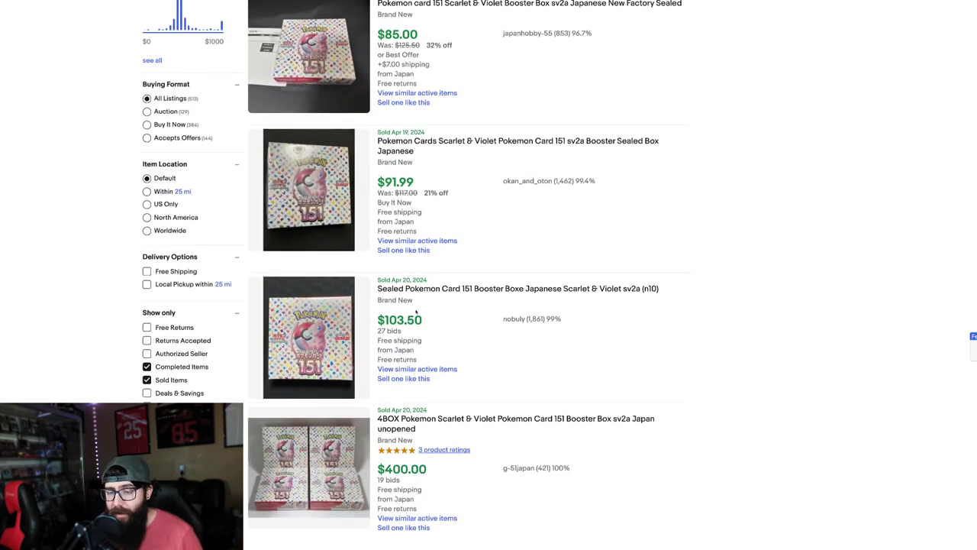
pyautogui.scroll(-2, 424, 309)
pyautogui.scroll(6, 428, 309)
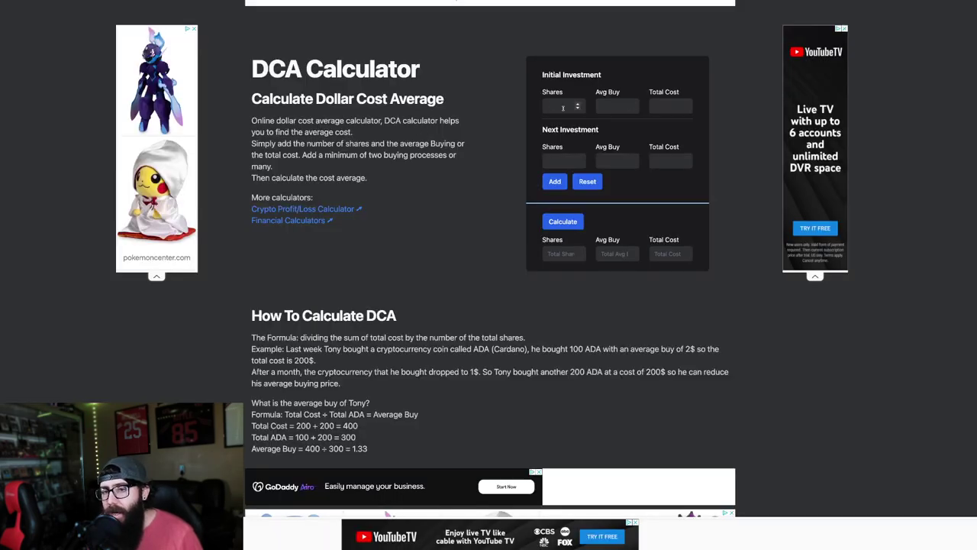
# In the DCA Calculator, enter an initial investment of 5 shares at an average buy of 190.
pyautogui.click(563, 107)
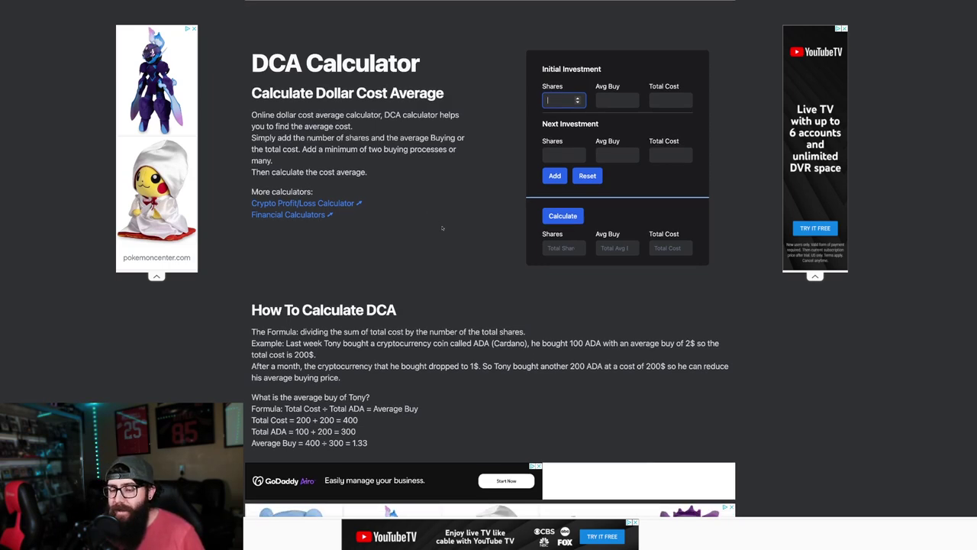
pyautogui.scroll(1, 441, 227)
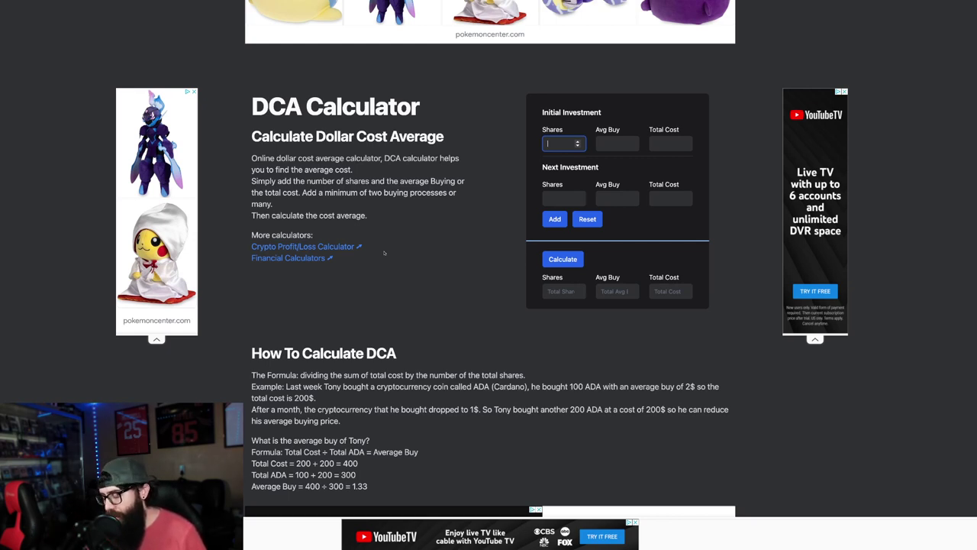
pyautogui.click(608, 141)
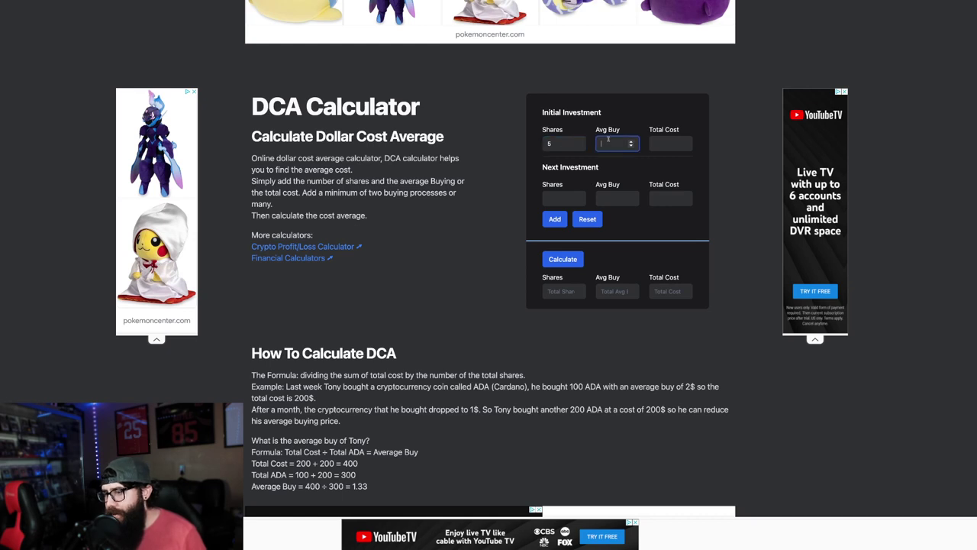
pyautogui.write('190')
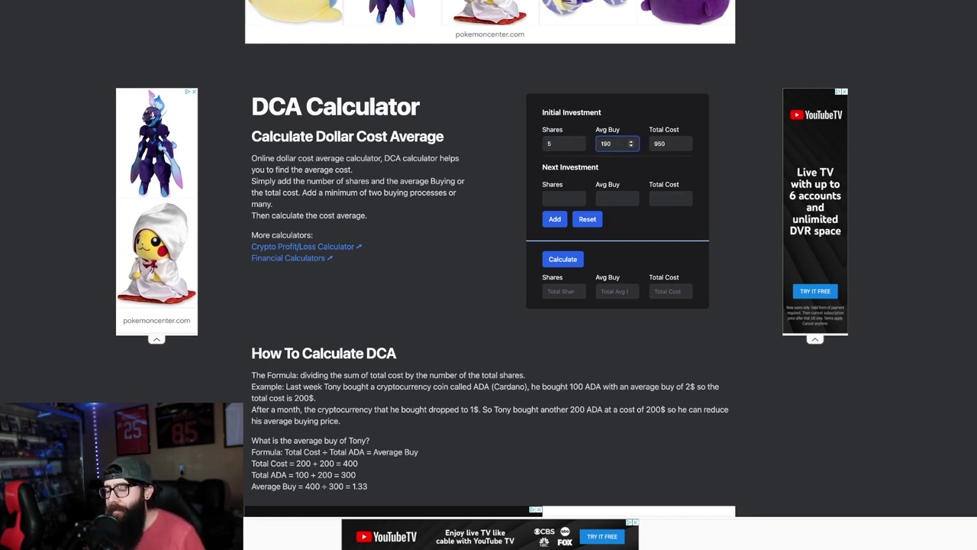
# Enter a next investment of 5 shares at an average buy of 60 and calculate the overall average.
pyautogui.press('Tab')
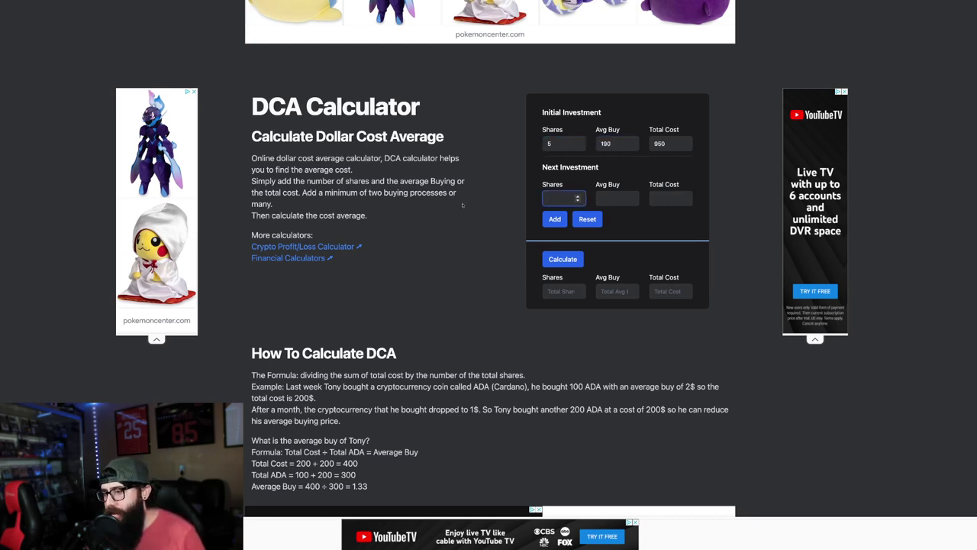
pyautogui.click(613, 197)
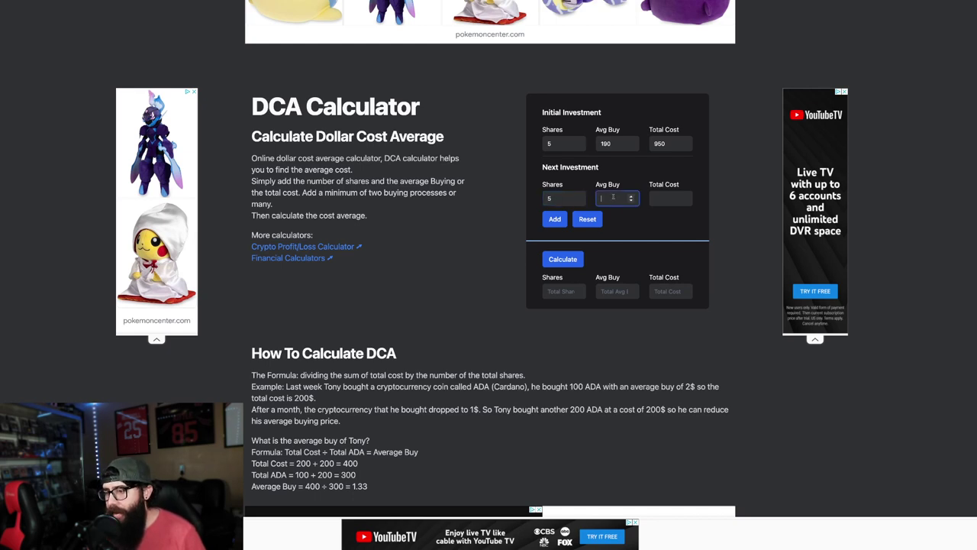
pyautogui.write('60')
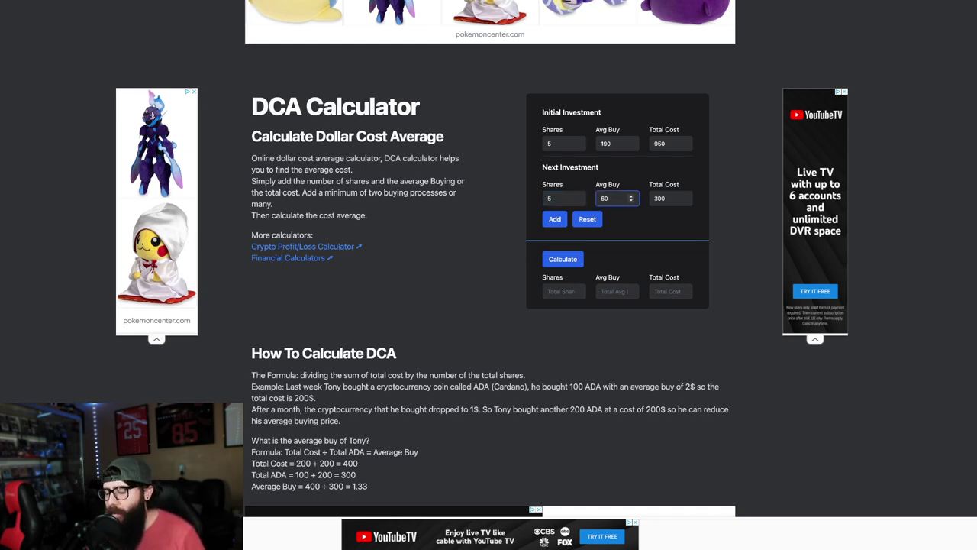
pyautogui.click(562, 259)
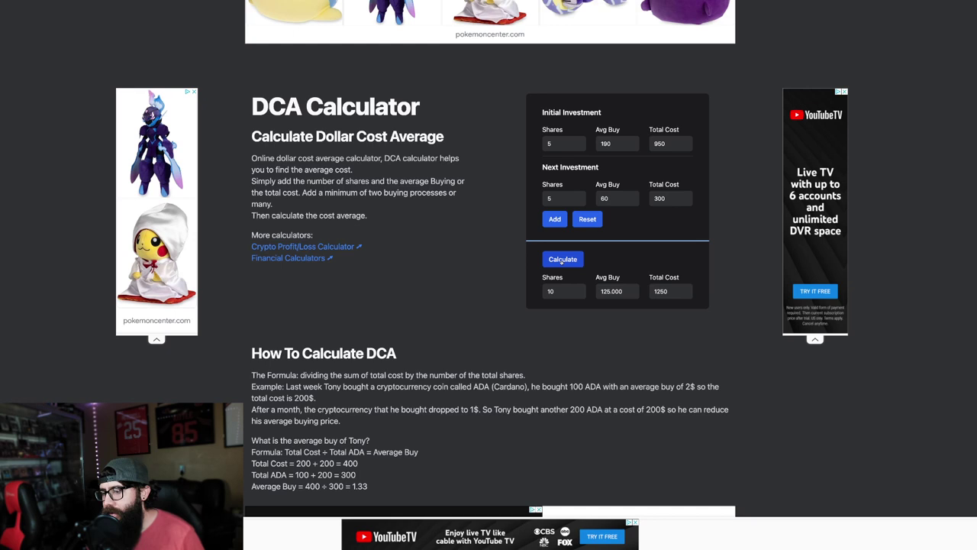
# Add another purchase of 5 shares at an average buy of 45 and recalculate the average.
pyautogui.click(563, 220)
pyautogui.click(565, 220)
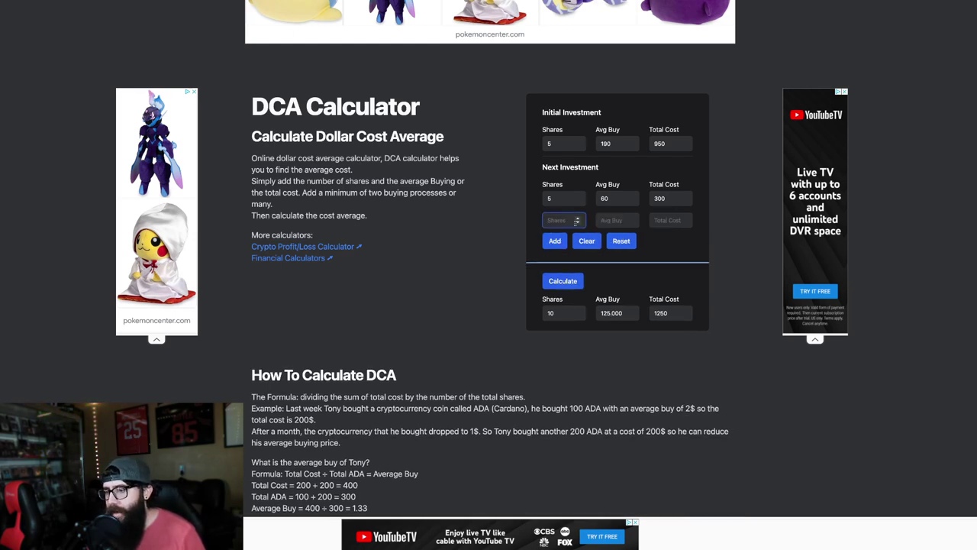
pyautogui.write('5')
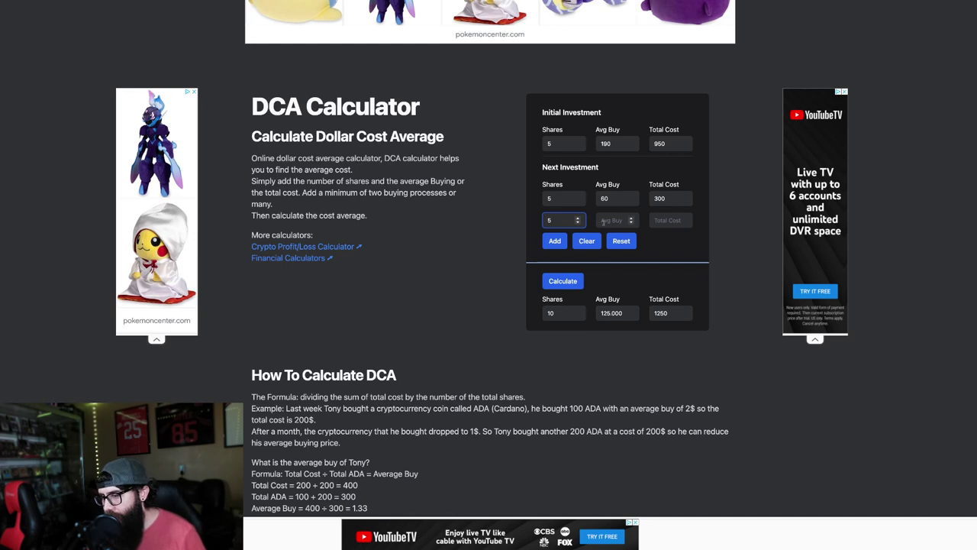
pyautogui.click(608, 221)
pyautogui.write('45')
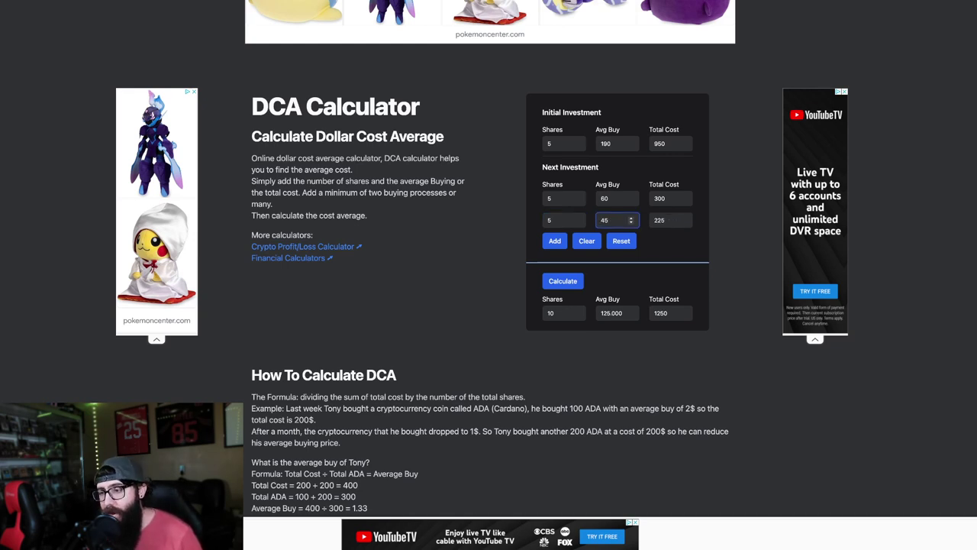
pyautogui.click(563, 280)
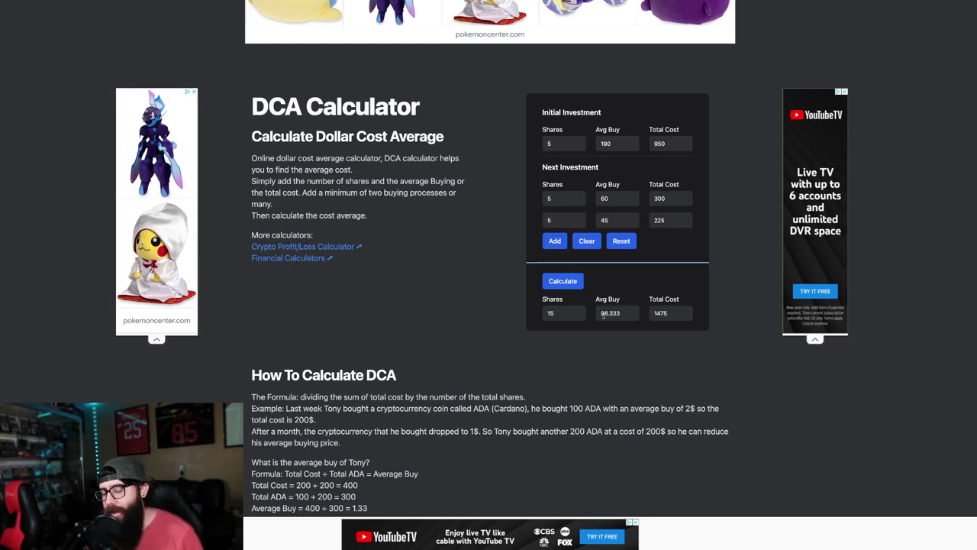
# Add a further purchase of 5 shares at an average buy of 70 and recalculate the average.
pyautogui.click(556, 240)
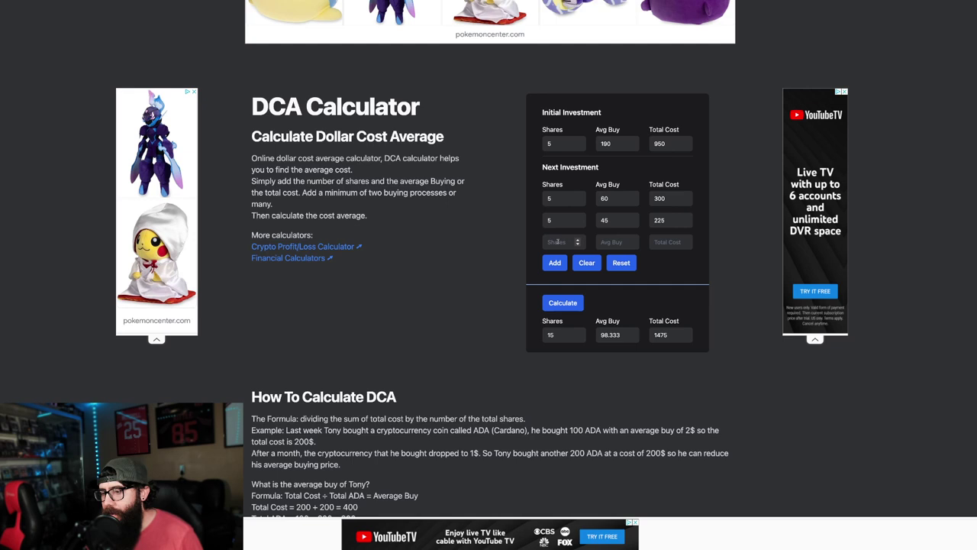
pyautogui.click(558, 241)
pyautogui.write('5')
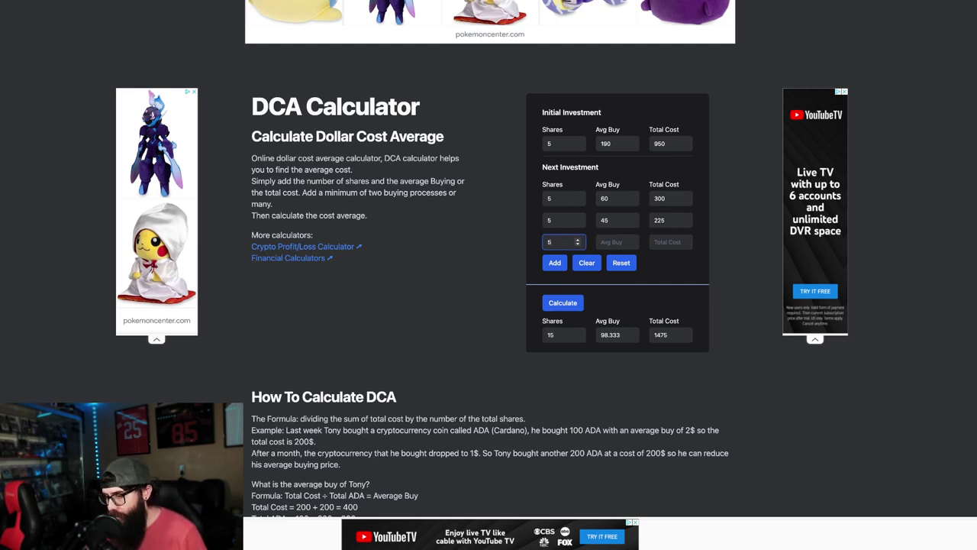
pyautogui.click(611, 242)
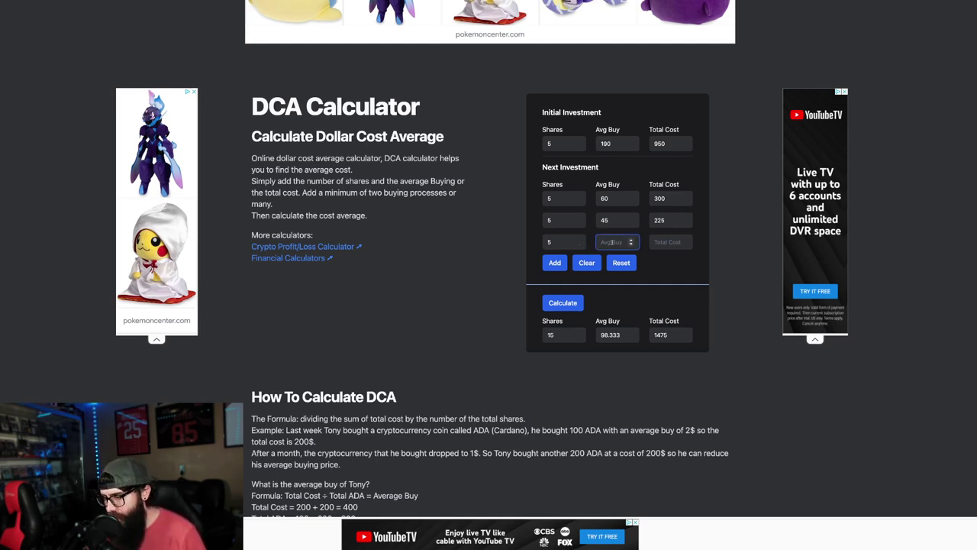
pyautogui.write('70')
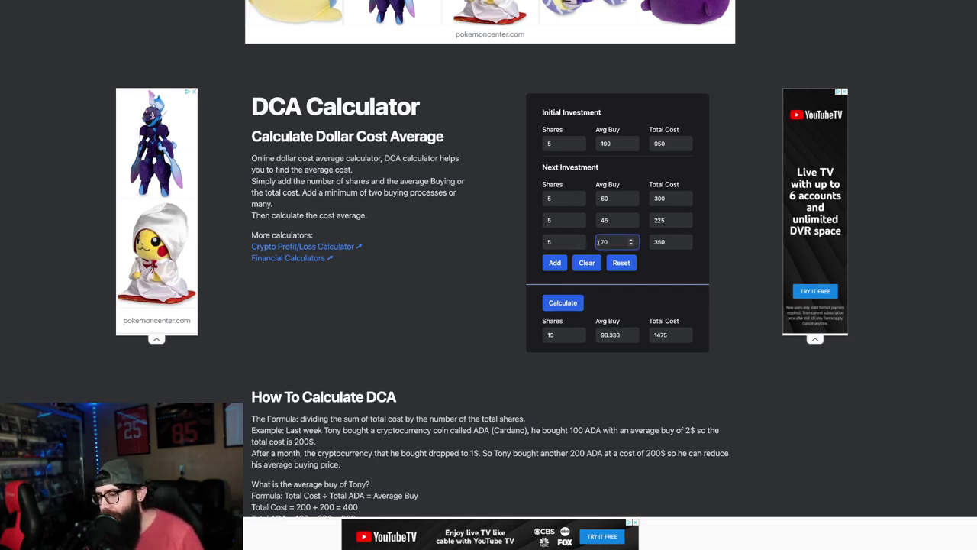
pyautogui.click(562, 302)
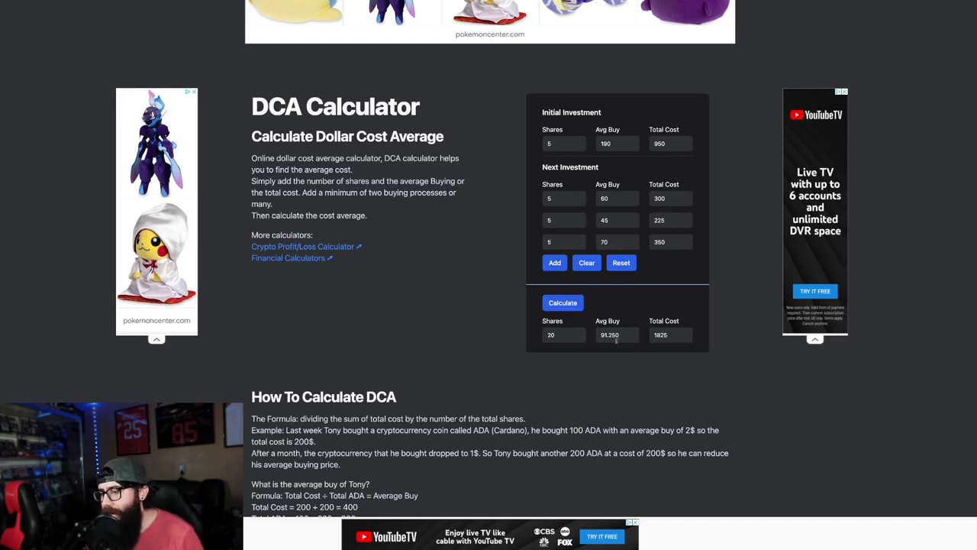
# Clear all purchases and results from the calculator to start a new calculation.
pyautogui.click(555, 264)
pyautogui.click(560, 262)
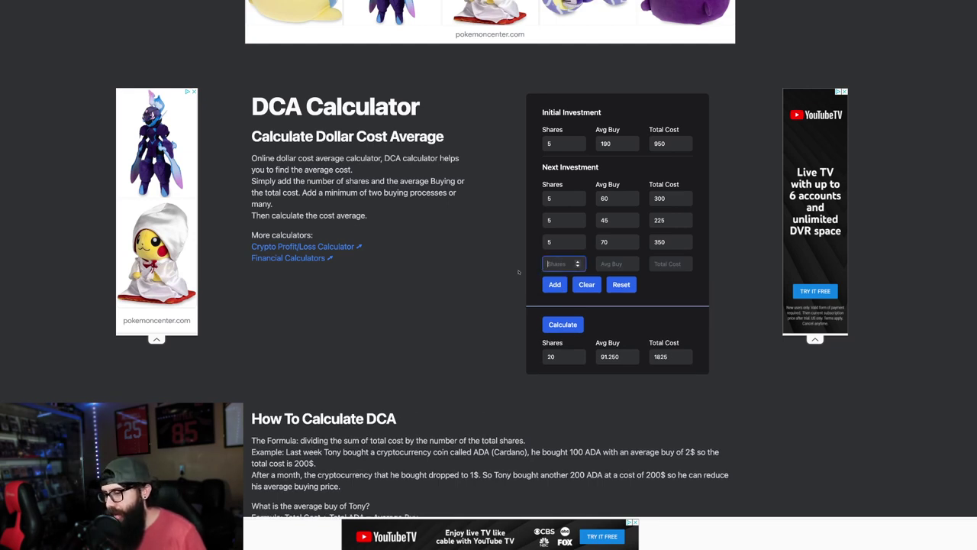
pyautogui.click(586, 284)
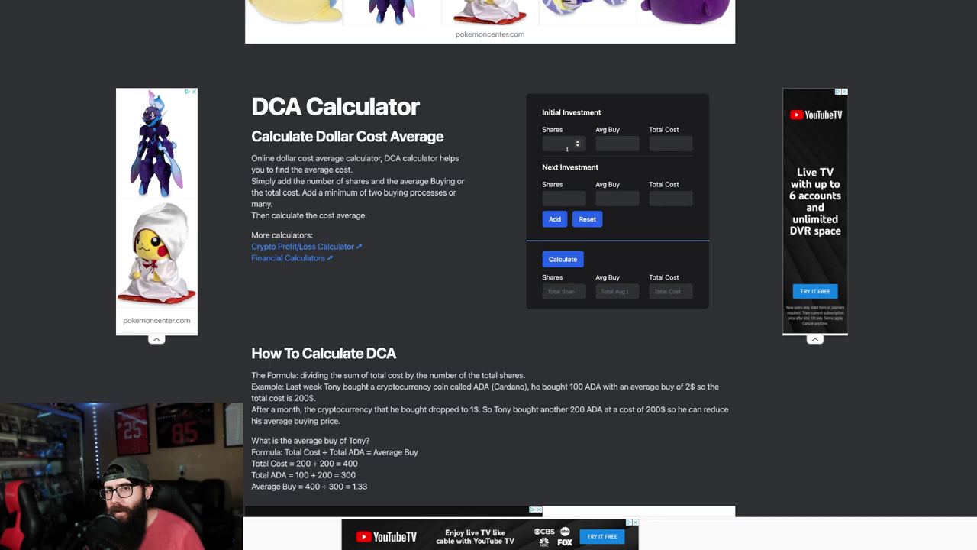
# Enter an initial investment of 5 shares at an average buy of 150.
pyautogui.click(561, 145)
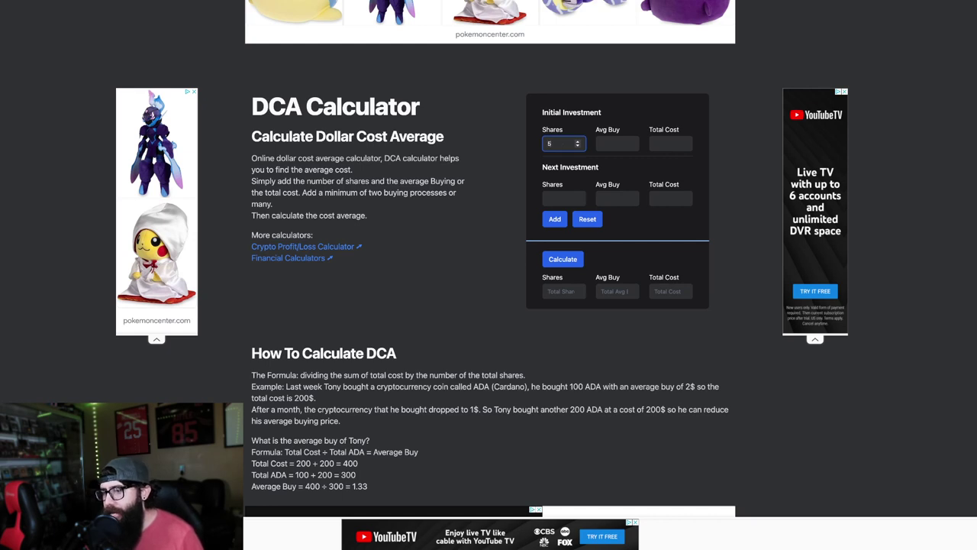
pyautogui.click(619, 143)
pyautogui.write('150')
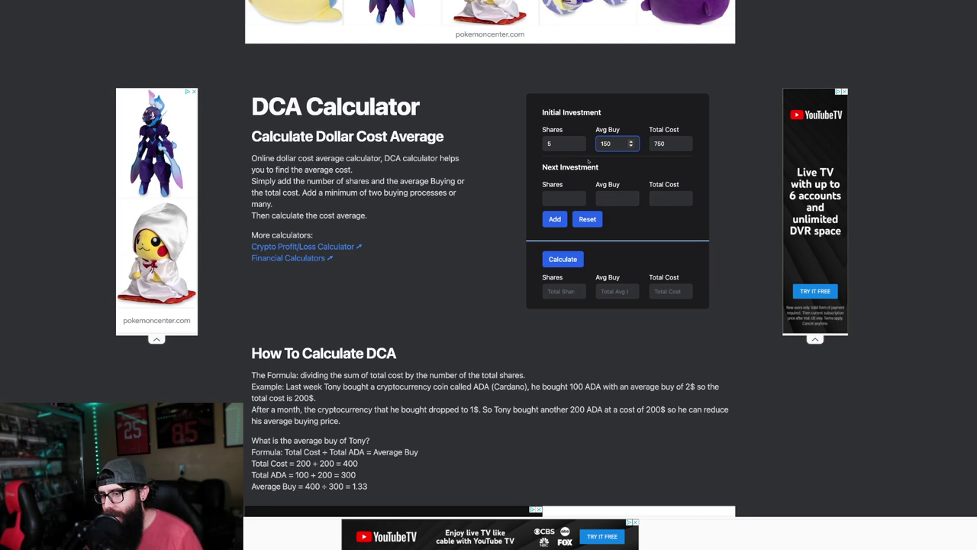
# Enter a next investment of 5 shares at an average buy of 60.
pyautogui.click(547, 199)
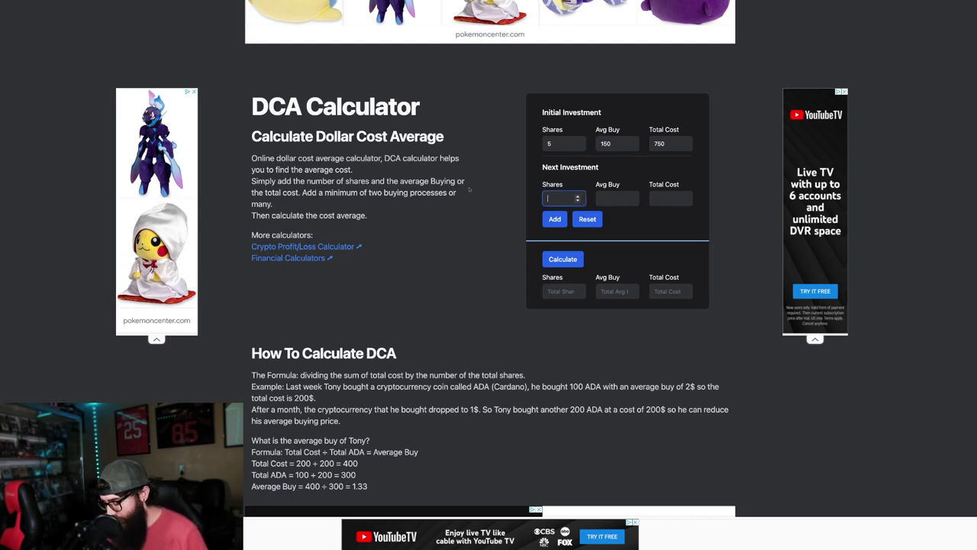
pyautogui.write('5')
pyautogui.click(615, 199)
pyautogui.write('60')
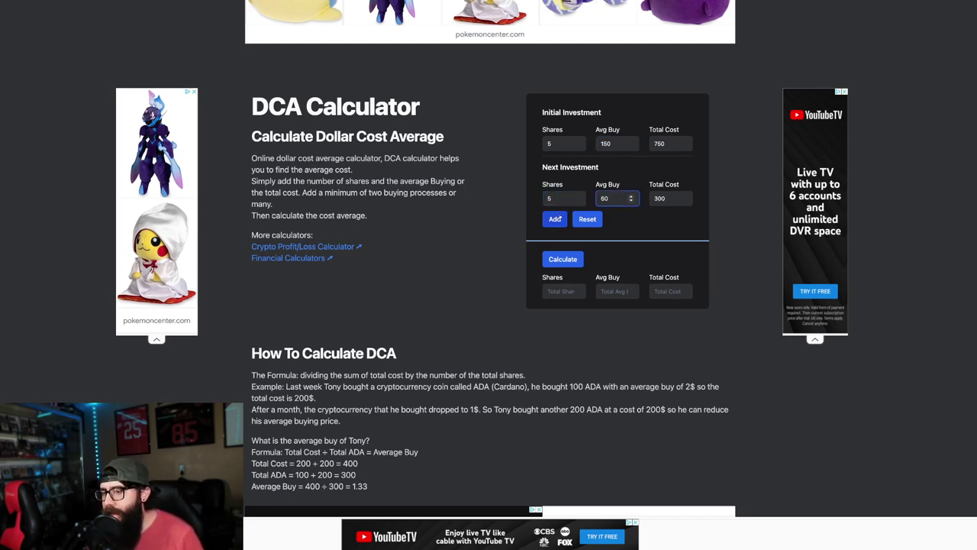
# Add a purchase of 10 shares at an average buy of 45 and calculate the overall average.
pyautogui.click(555, 219)
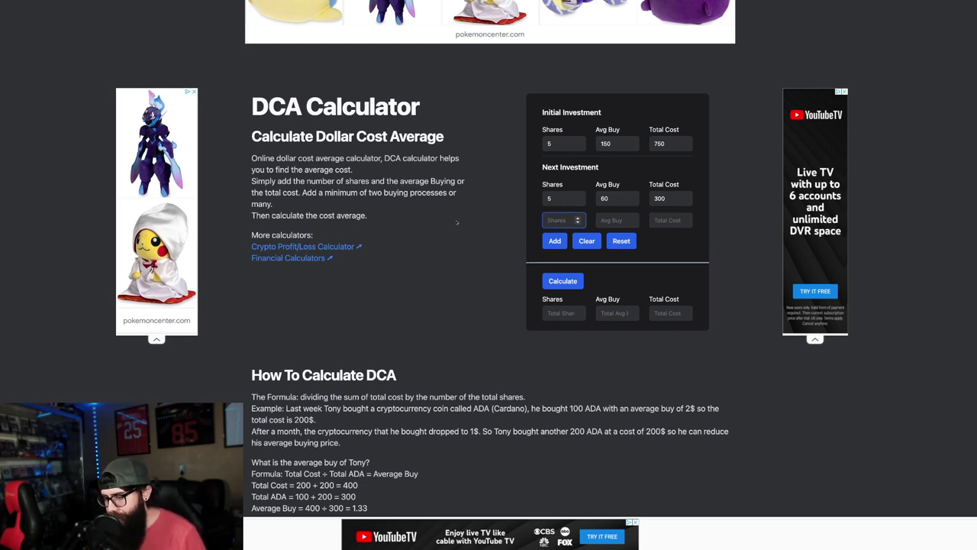
pyautogui.write('10')
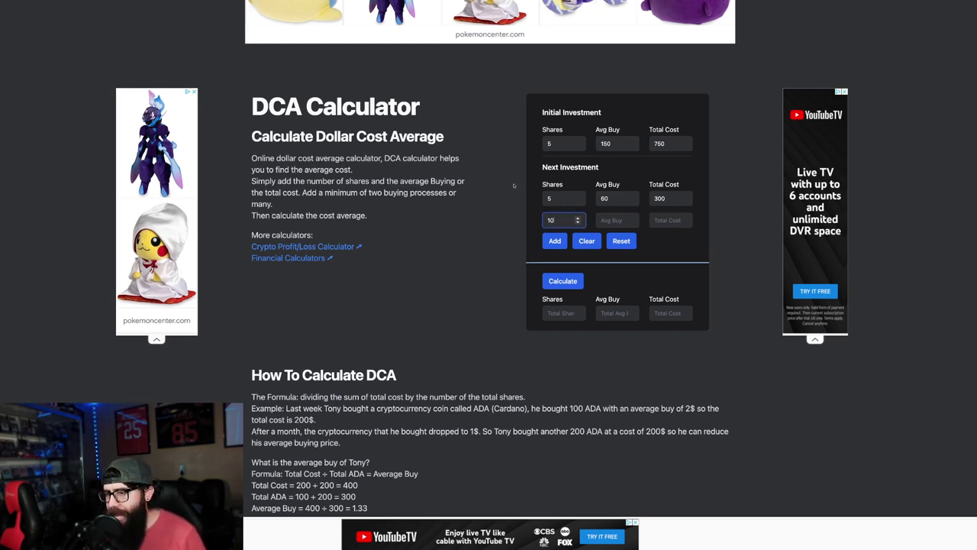
pyautogui.click(616, 220)
pyautogui.write('45')
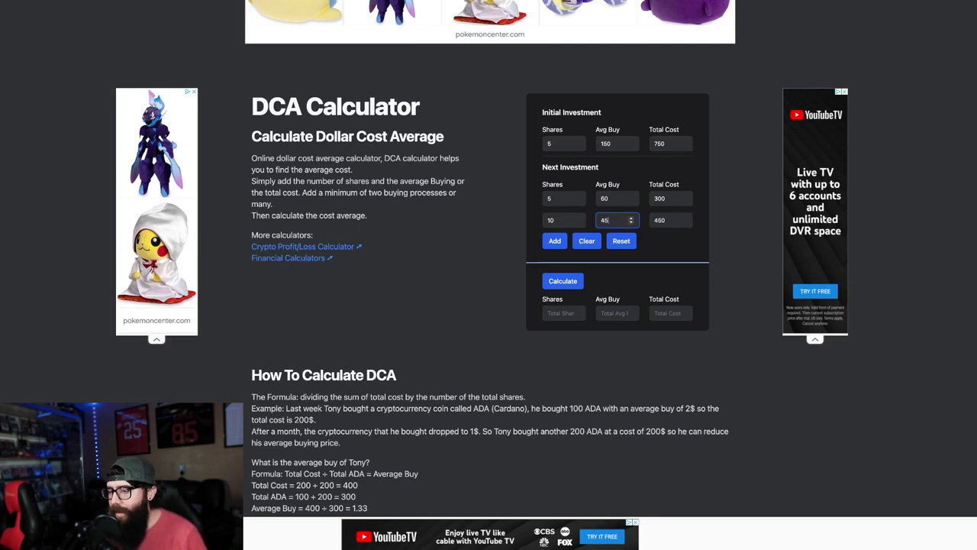
pyautogui.click(563, 281)
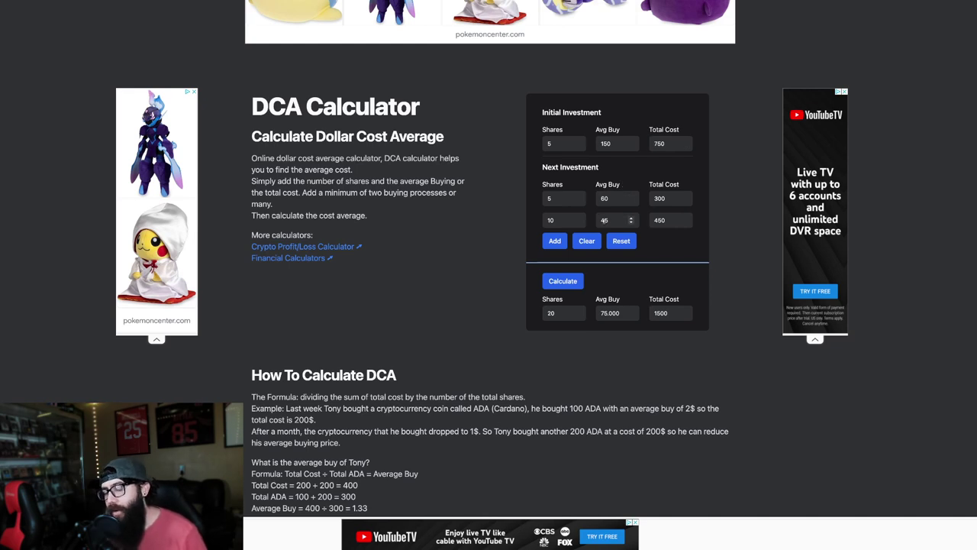
# Add another purchase of 10 shares at an average buy of 60 and recalculate the average.
pyautogui.click(564, 241)
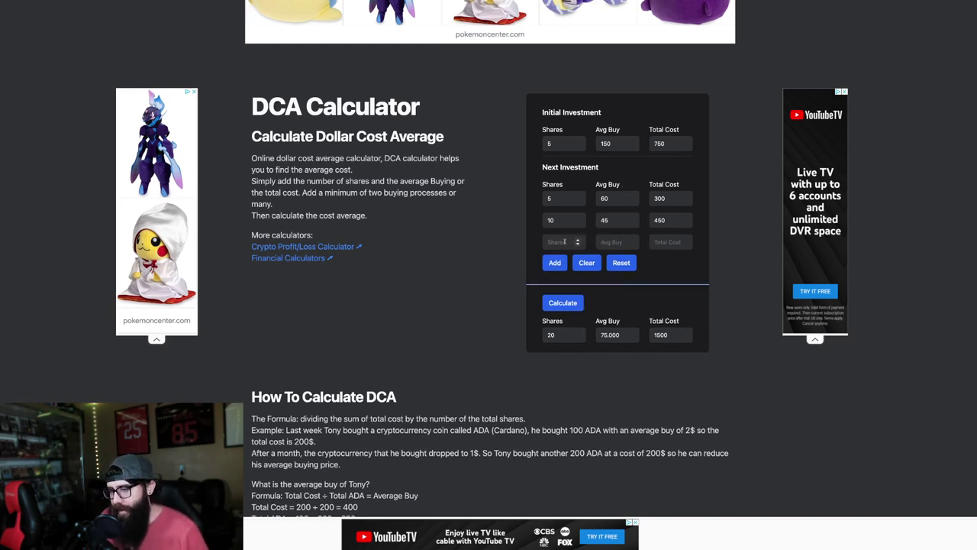
pyautogui.click(564, 241)
pyautogui.write('10')
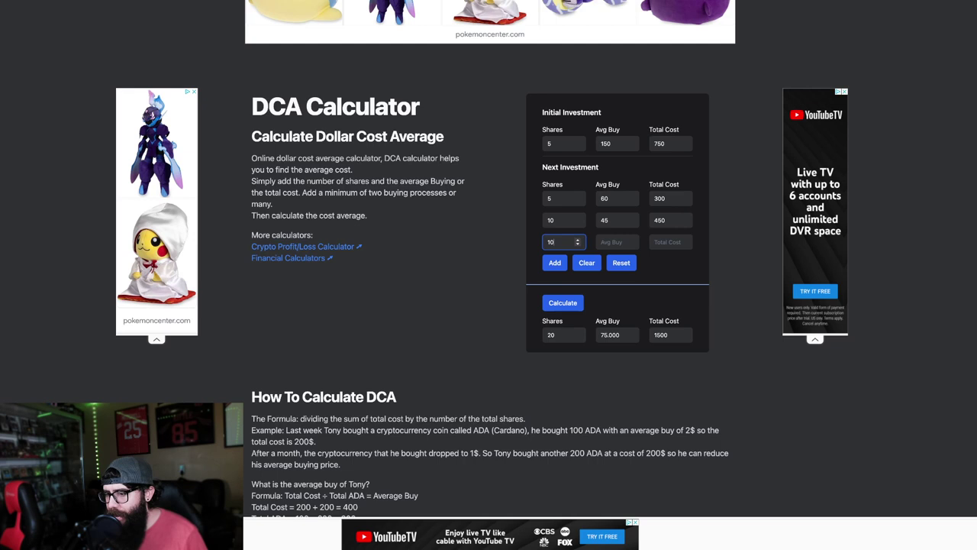
pyautogui.click(616, 242)
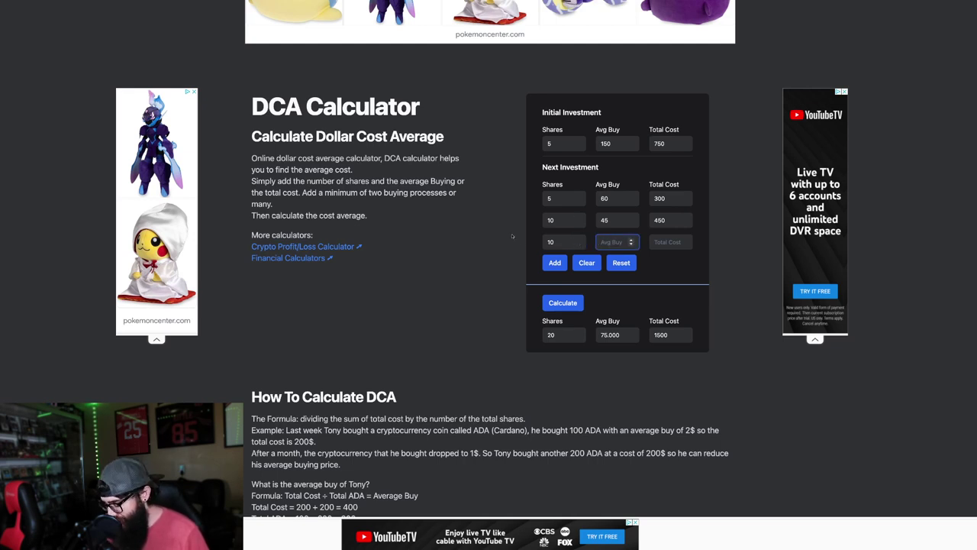
pyautogui.write('60')
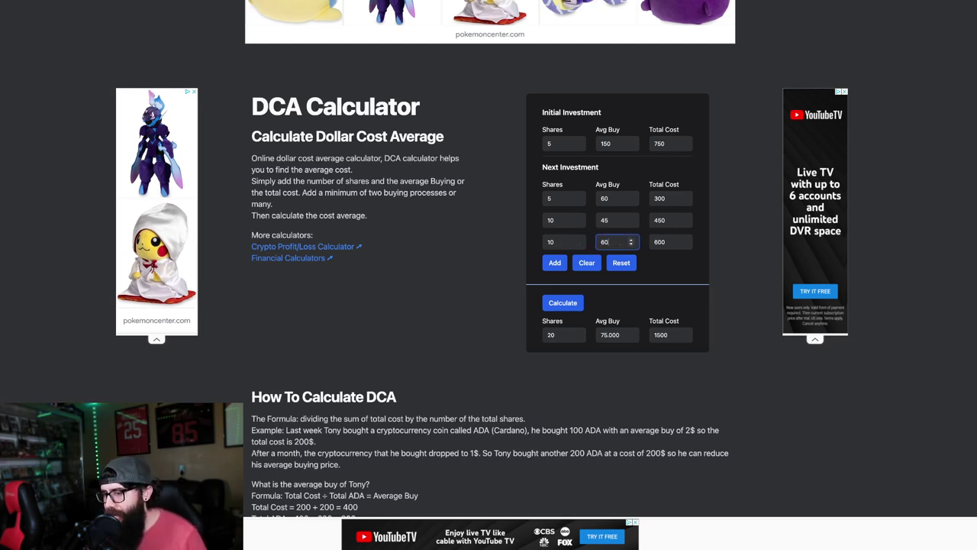
pyautogui.click(565, 308)
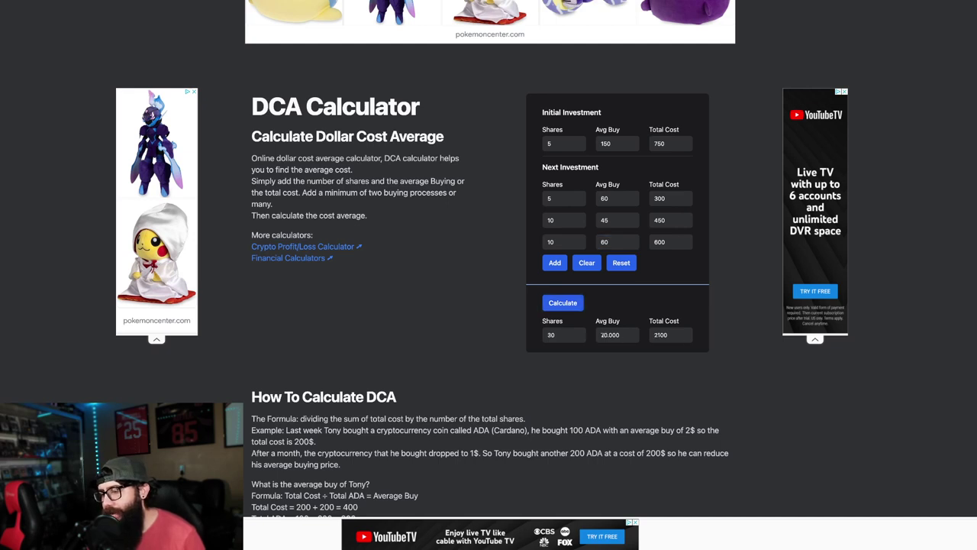